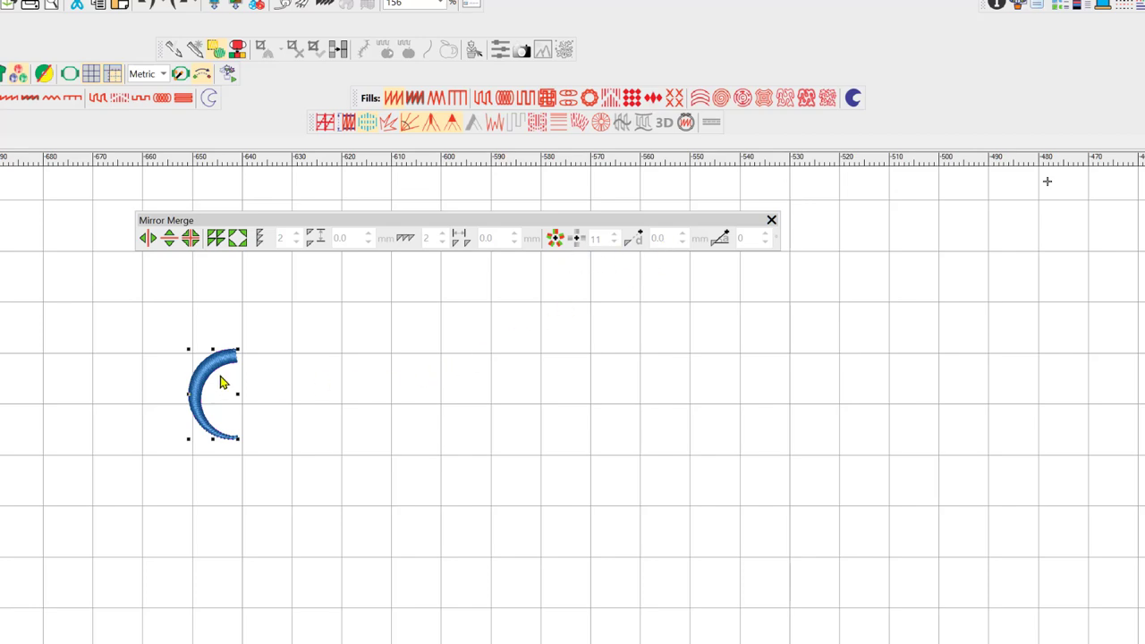
Move the crescent lower, then mirror-copy it horizontally and vertically into four facing crescents
{"action": "left_click_drag", "start_coordinate": [212, 374], "coordinate": [204, 503]}
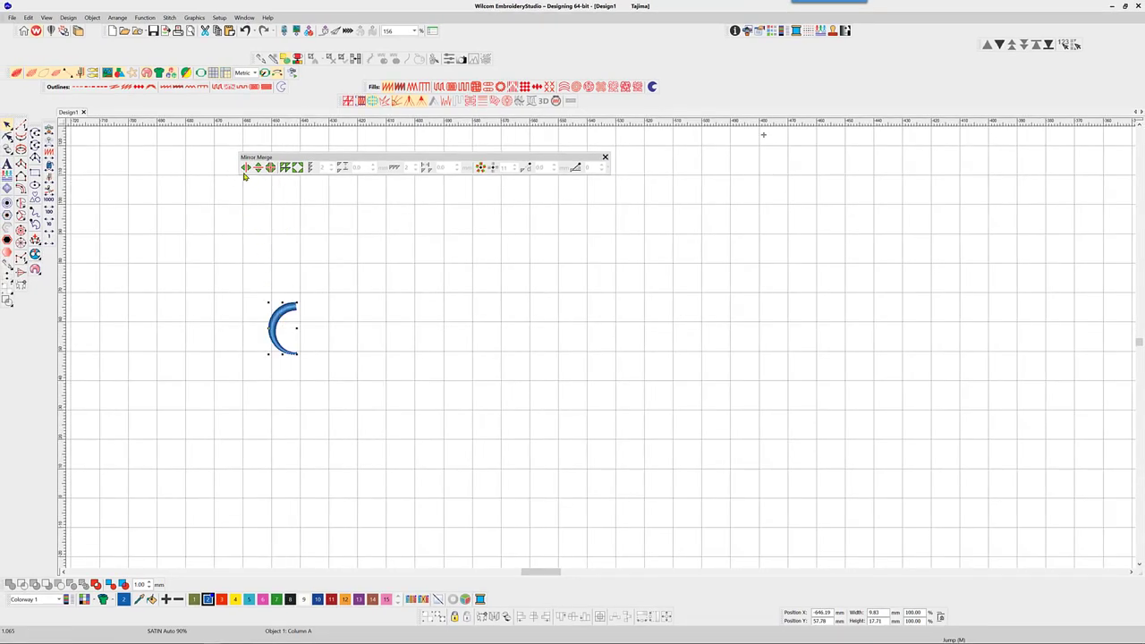
{"action": "left_click", "coordinate": [246, 168]}
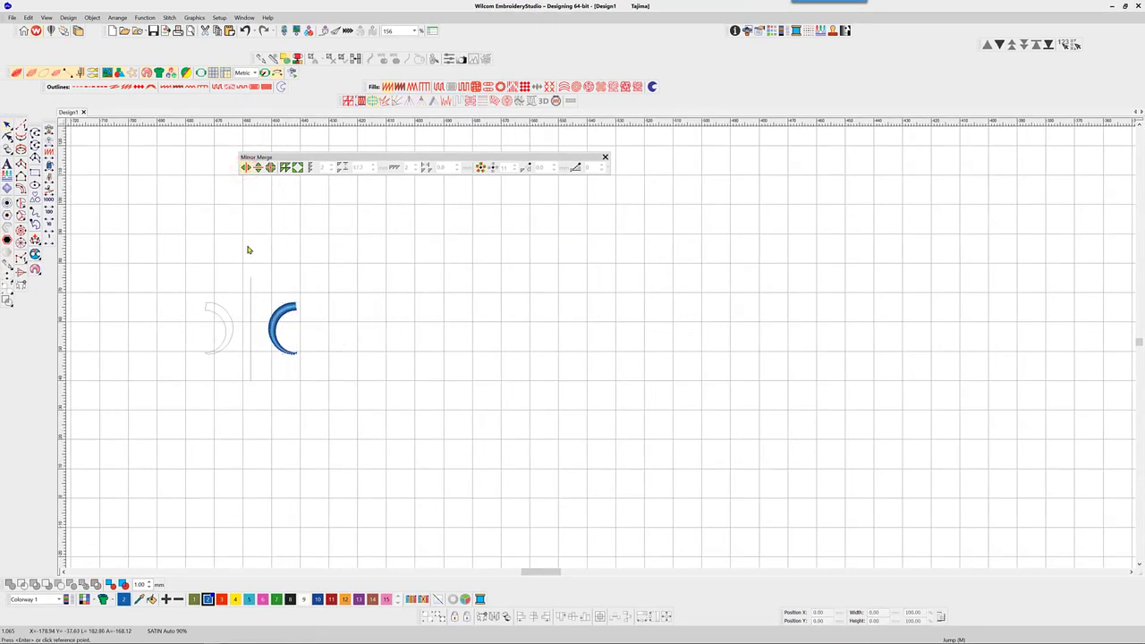
{"action": "left_click", "coordinate": [257, 167]}
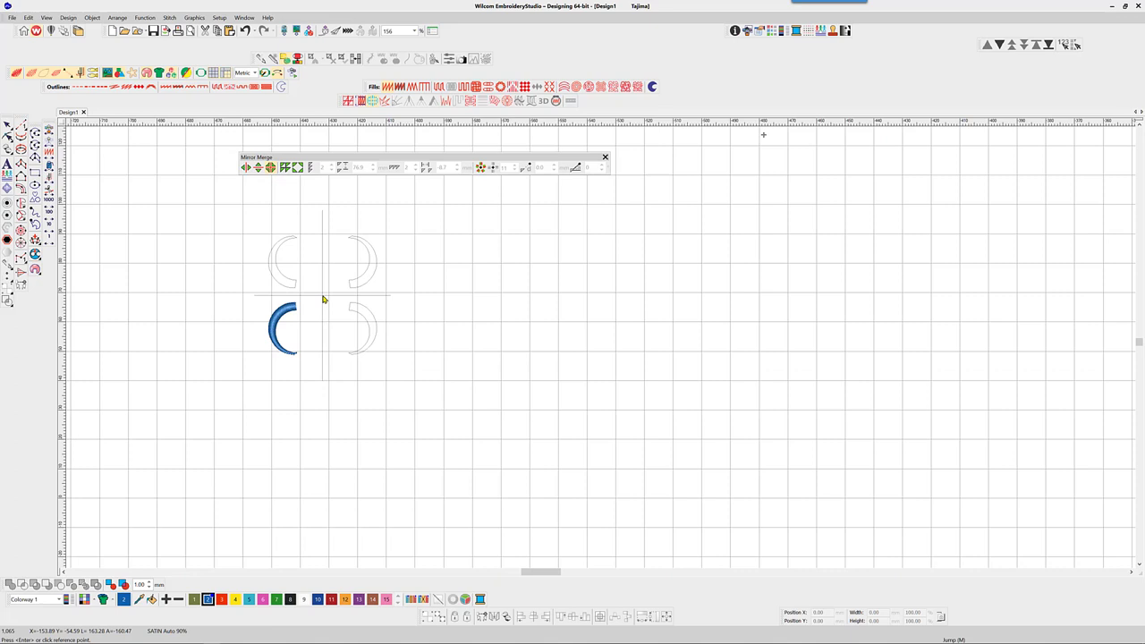
{"action": "left_click", "coordinate": [323, 299]}
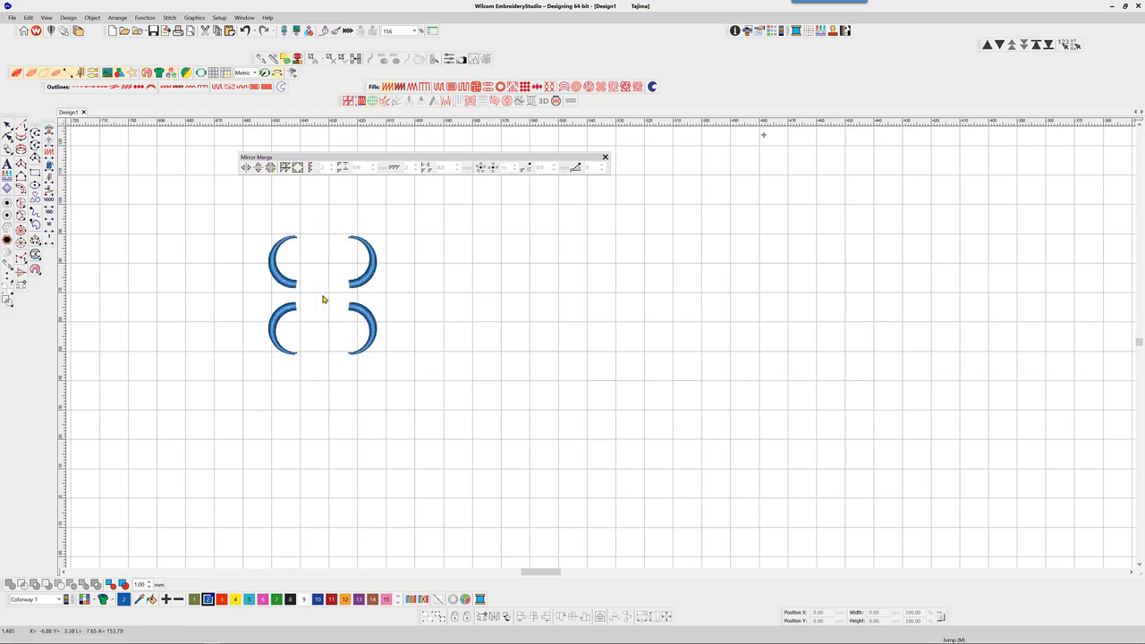
Mirror-copy the right crescent with 4 copies, then select the lone right-hand crescent
{"action": "left_click", "coordinate": [284, 168]}
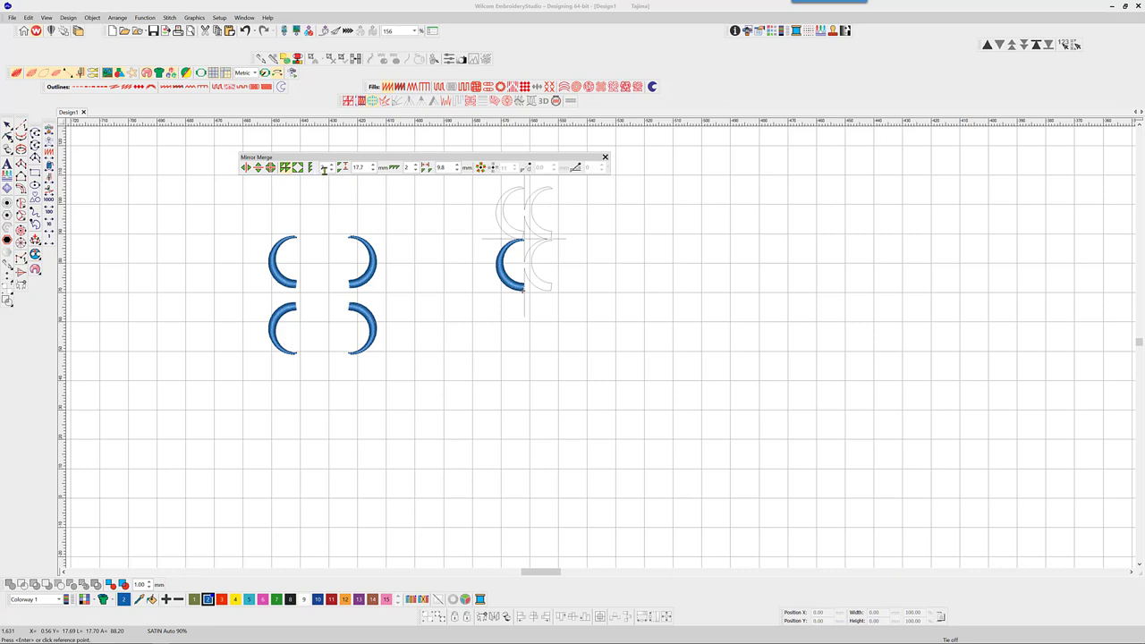
{"action": "left_click", "coordinate": [329, 166]}
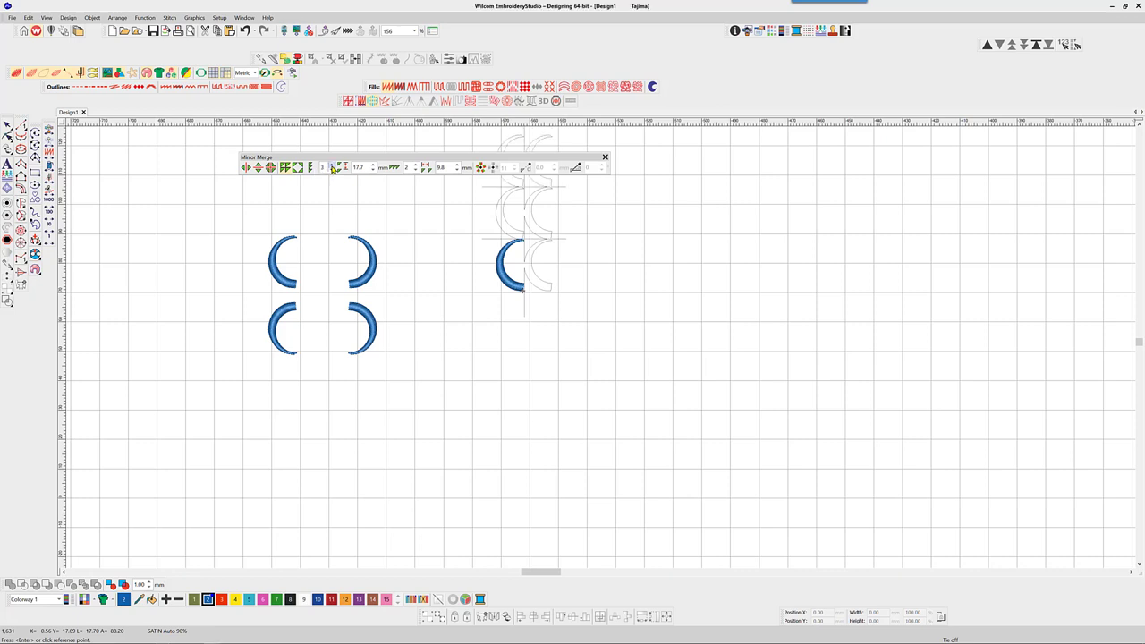
{"action": "left_click", "coordinate": [329, 165]}
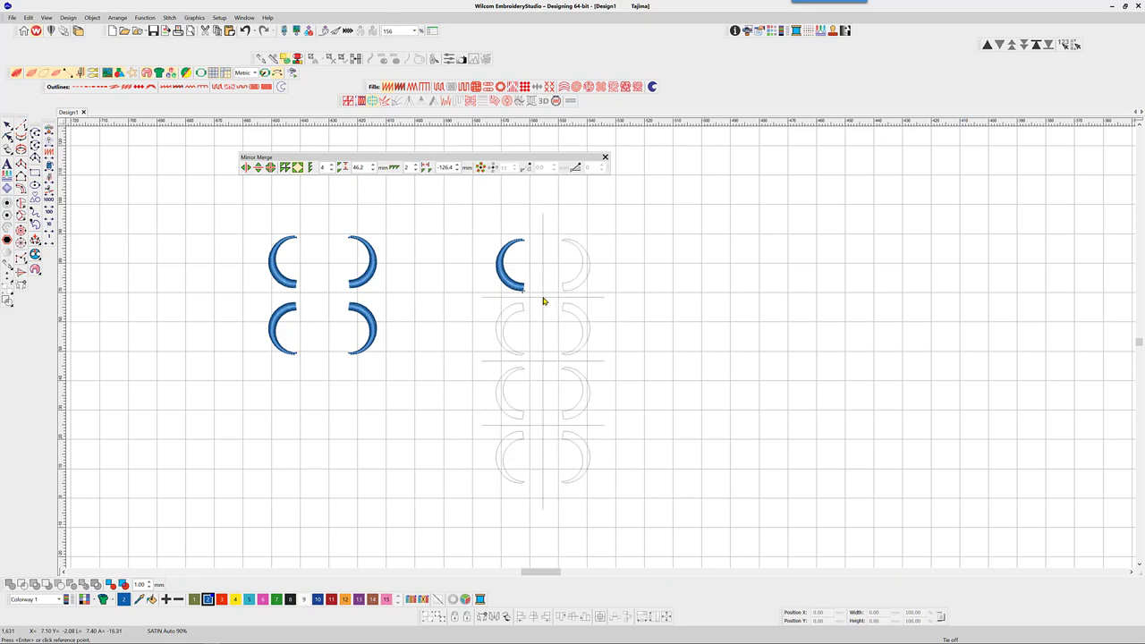
{"action": "key", "text": "Return"}
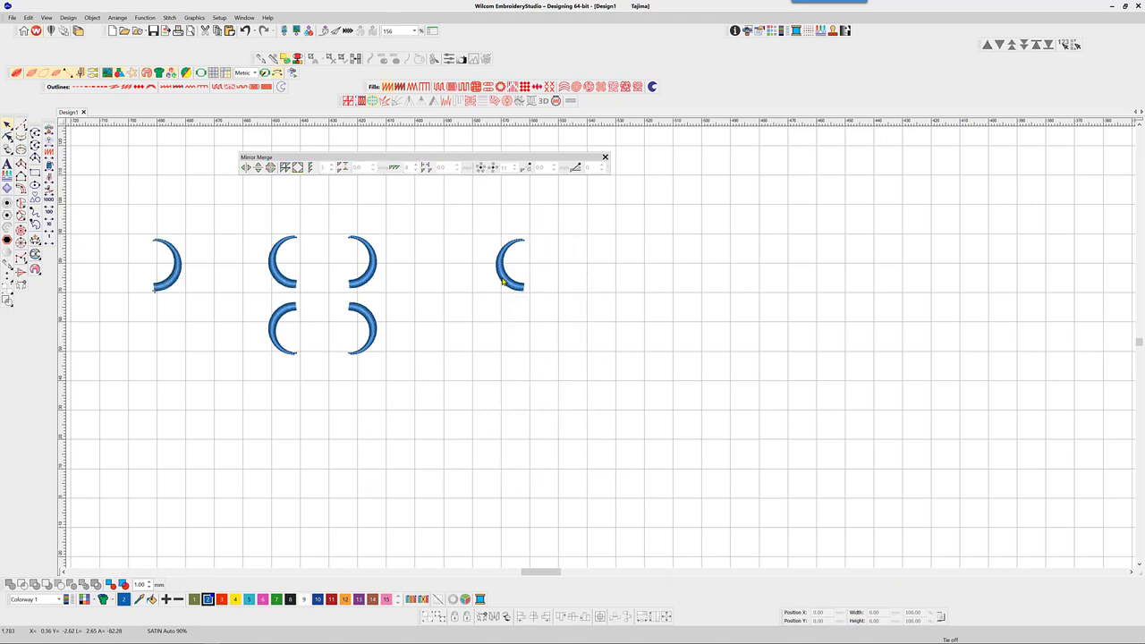
{"action": "left_click", "coordinate": [503, 281]}
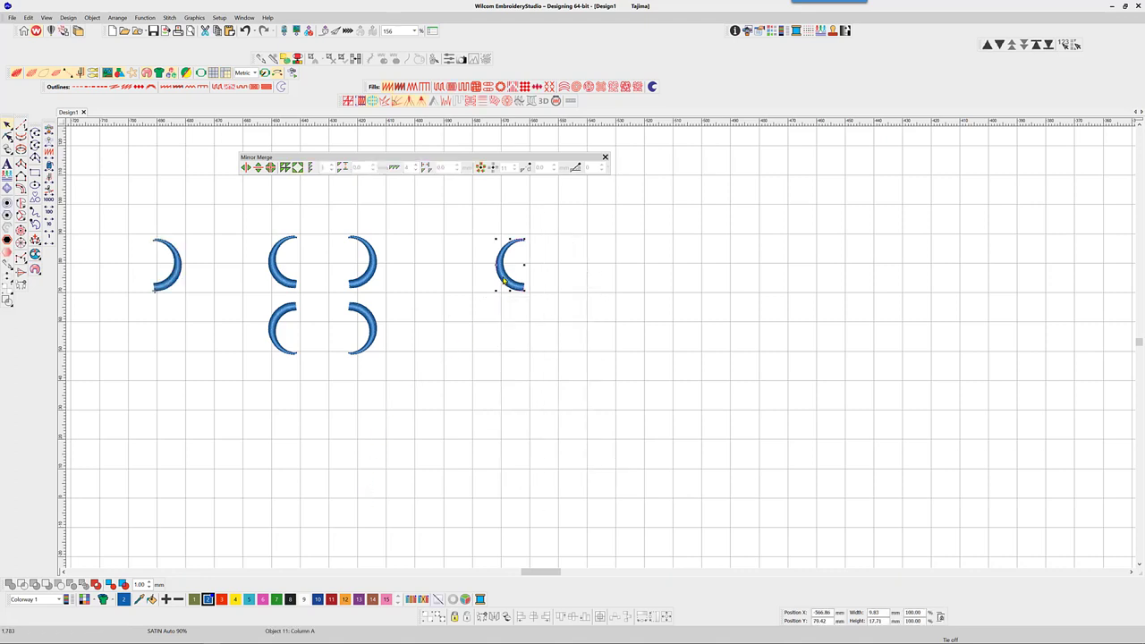
Start an array of the right crescent with 2 rows and row spacing widened to 18.7 mm
{"action": "left_click", "coordinate": [287, 168]}
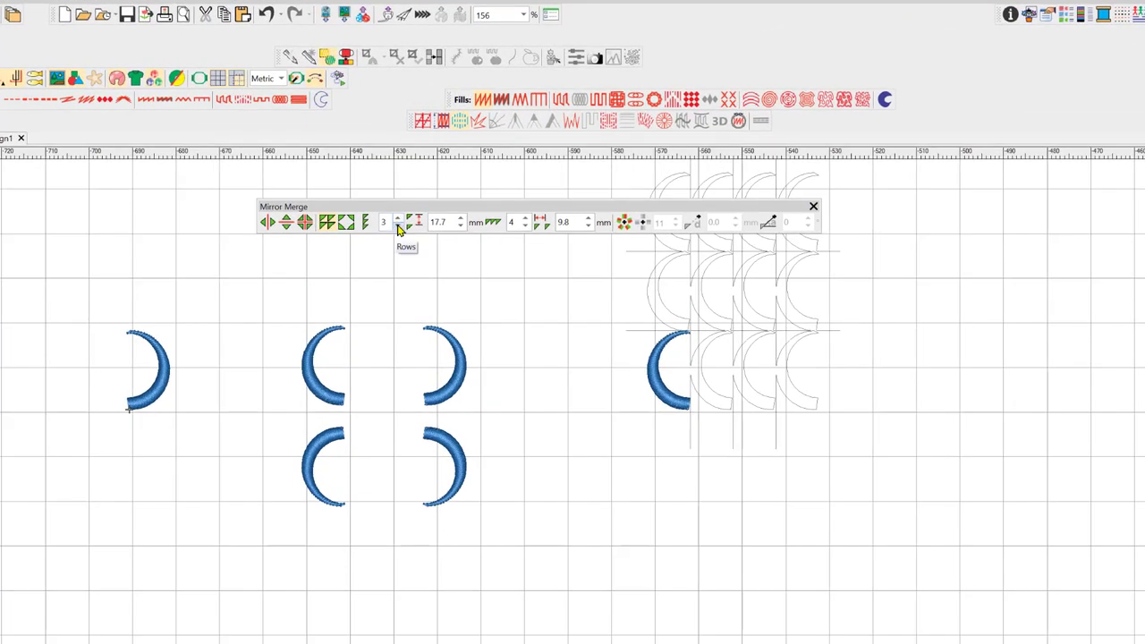
{"action": "left_click", "coordinate": [399, 226]}
{"action": "left_click", "coordinate": [399, 226]}
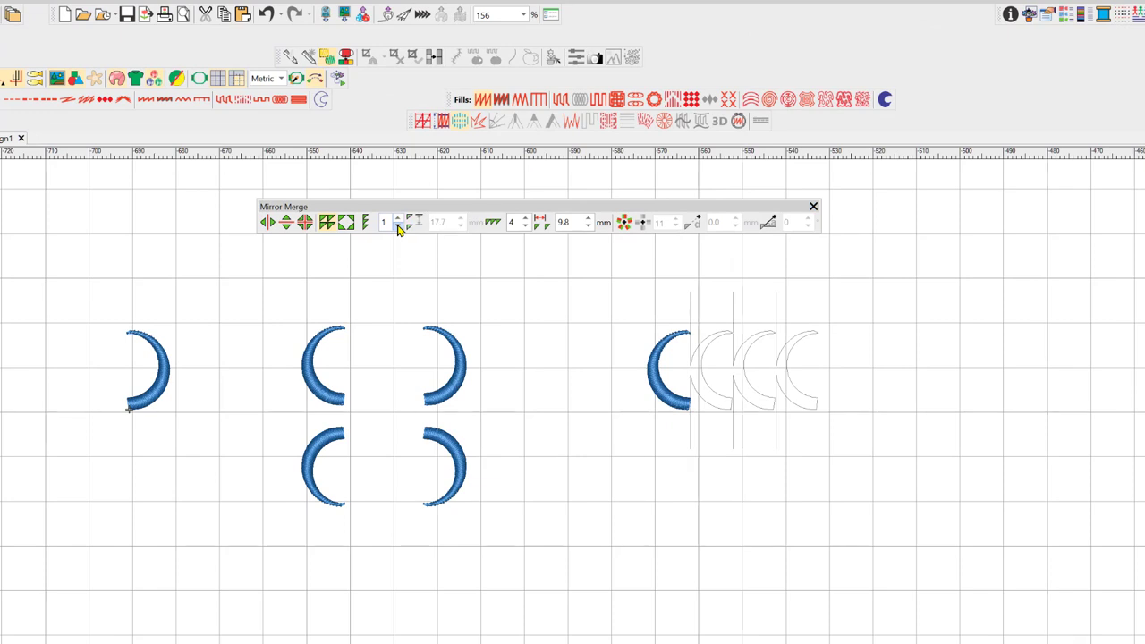
{"action": "left_click", "coordinate": [399, 220]}
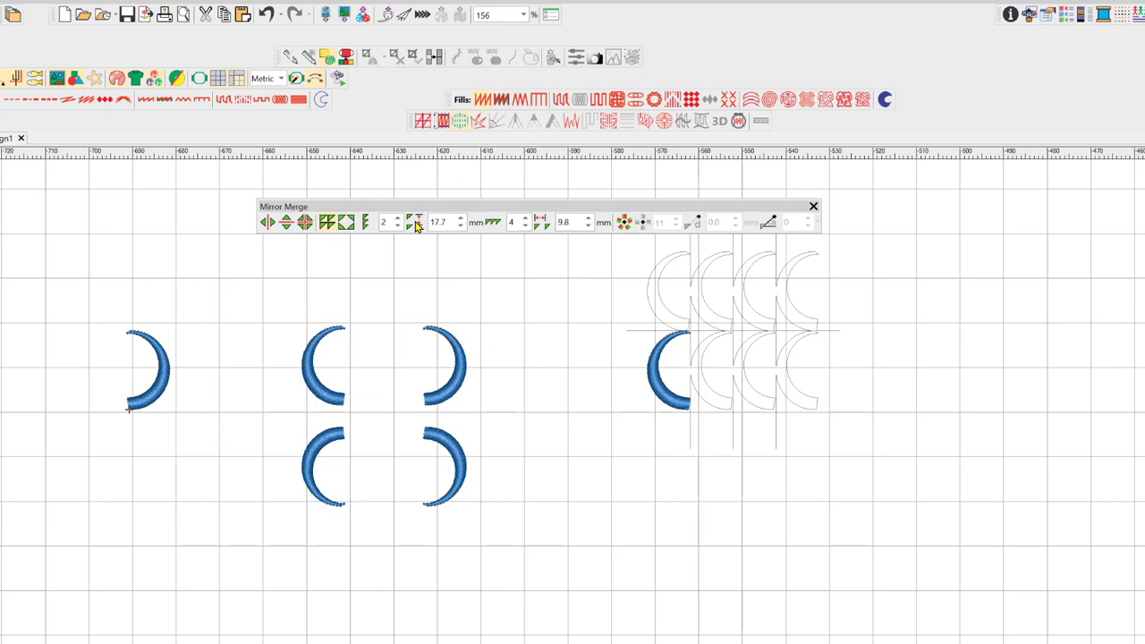
{"action": "left_click", "coordinate": [460, 220]}
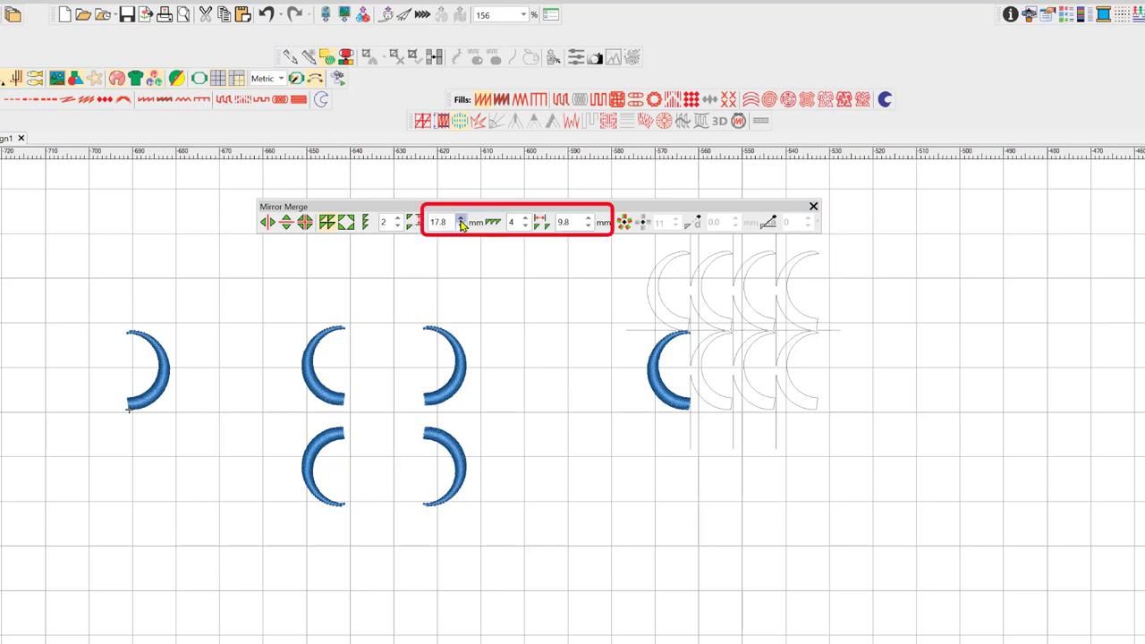
{"action": "left_click", "coordinate": [461, 220]}
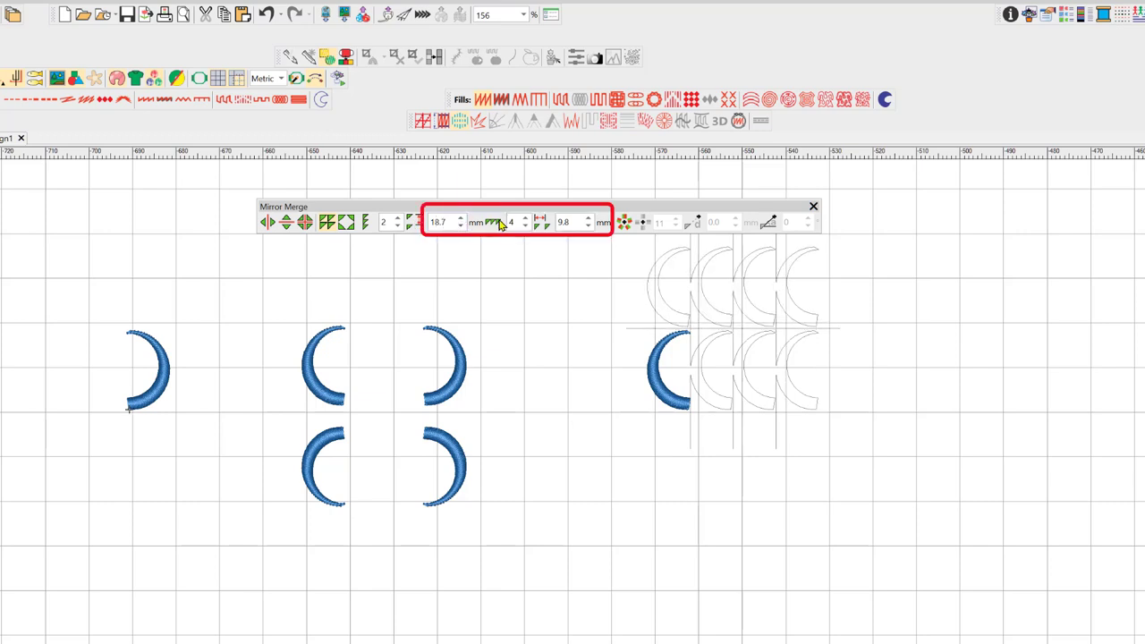
Widen the column spacing, turn on Mirror Merge, set 6 columns, and commit the ring grid
{"action": "left_click", "coordinate": [526, 226]}
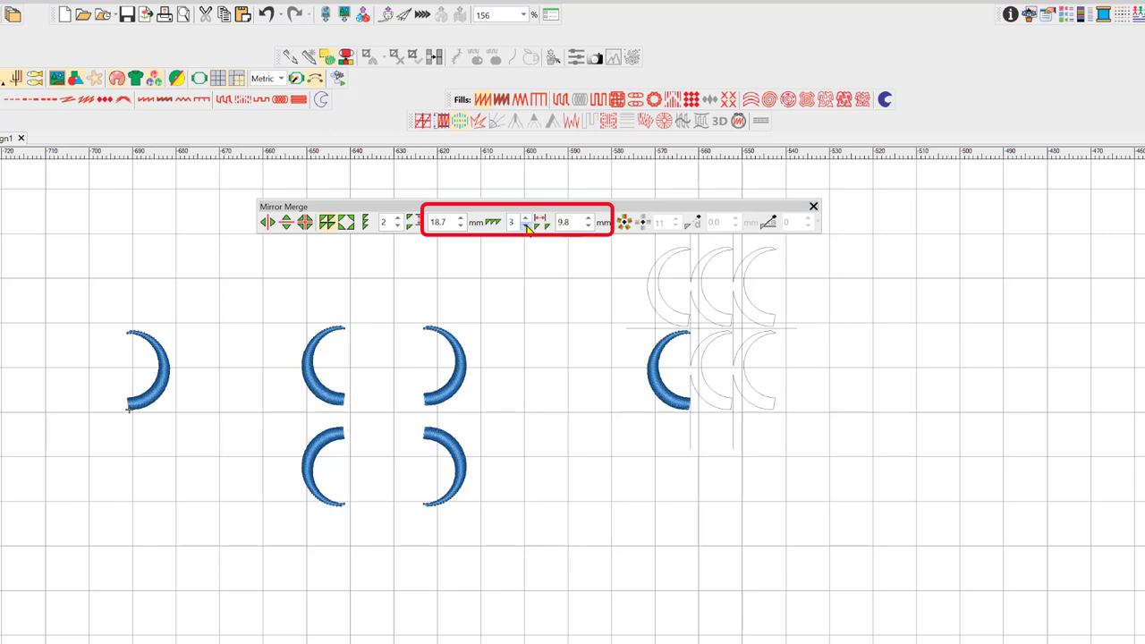
{"action": "left_click", "coordinate": [589, 225]}
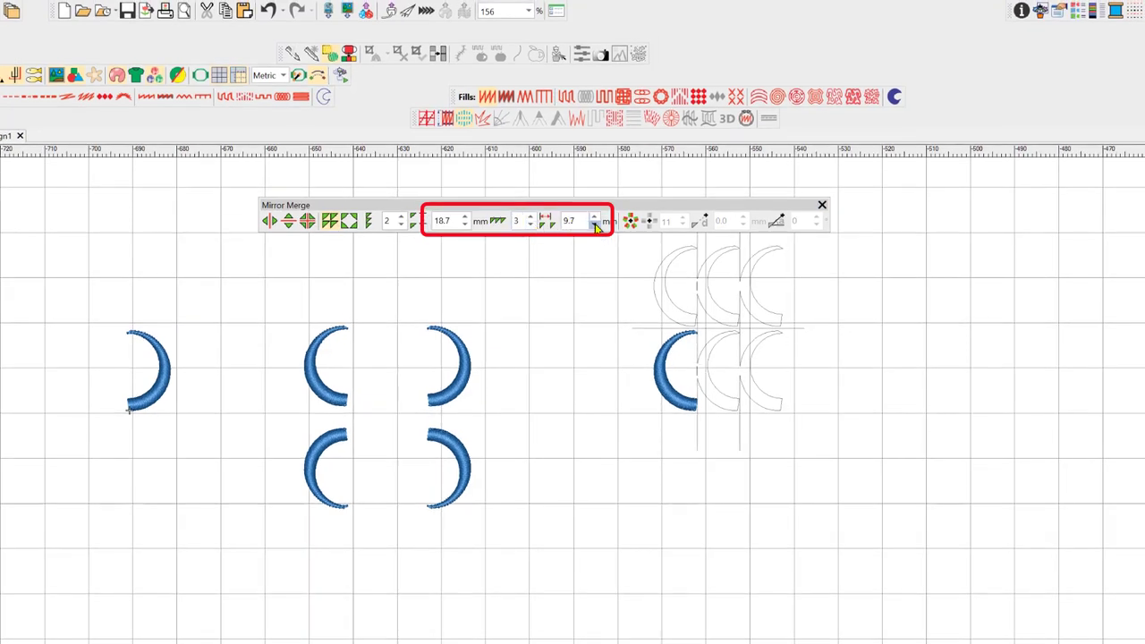
{"action": "left_click", "coordinate": [594, 218]}
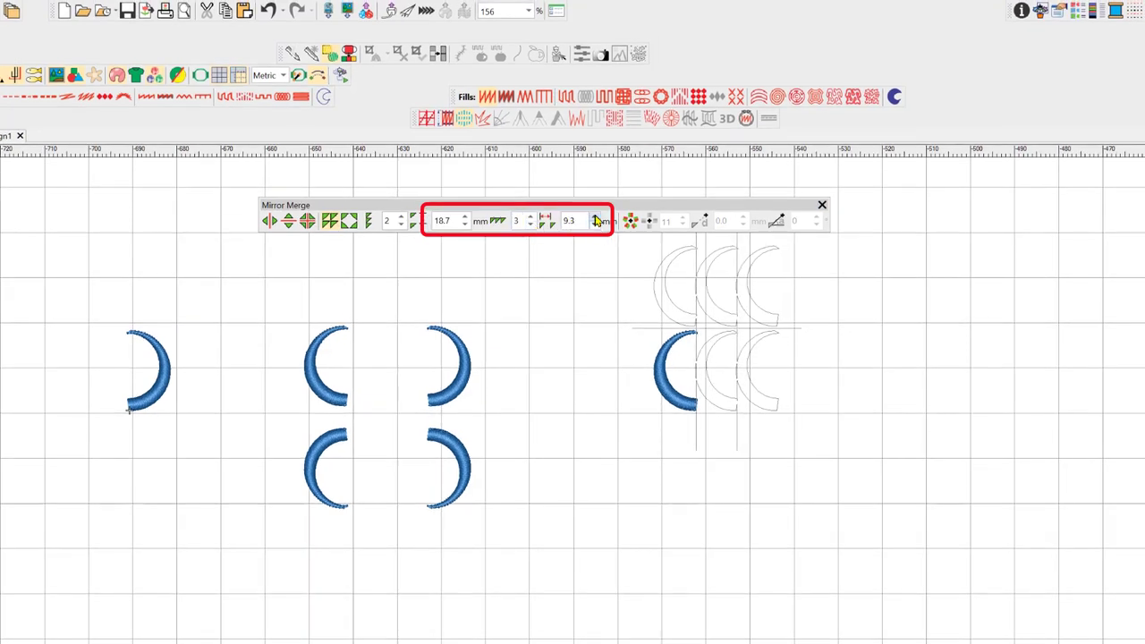
{"action": "left_click", "coordinate": [596, 219]}
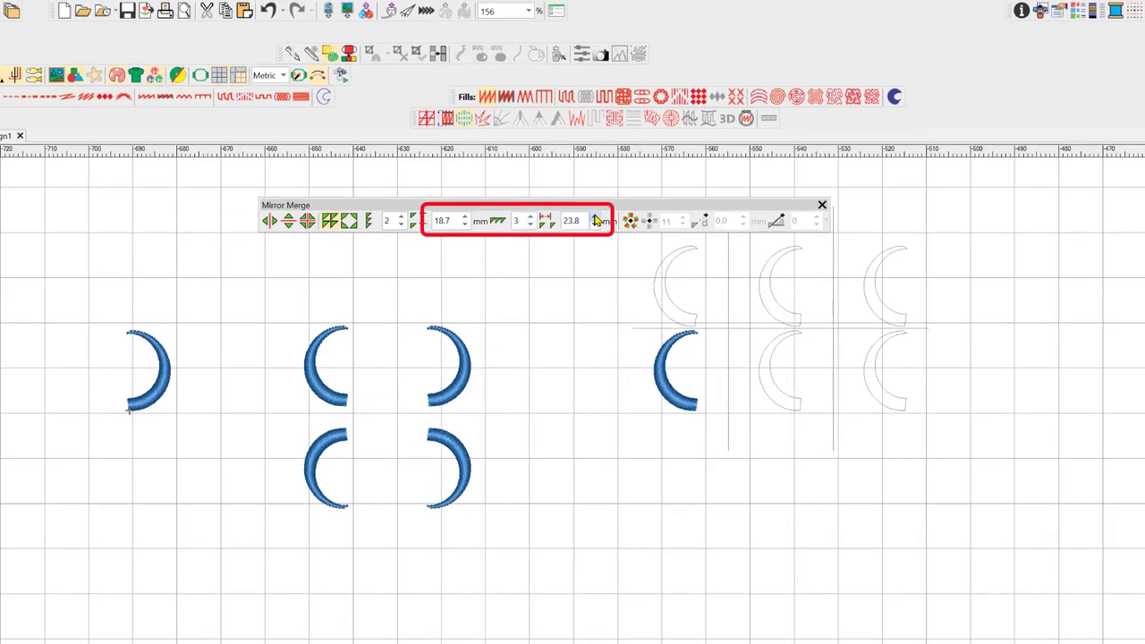
{"action": "left_click", "coordinate": [348, 222]}
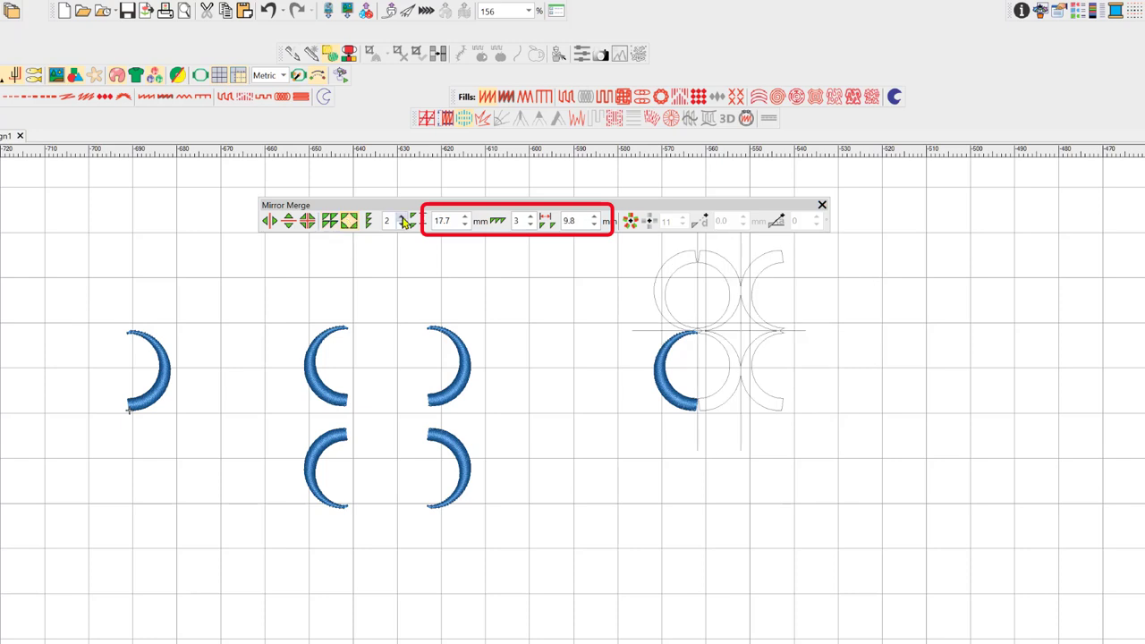
{"action": "left_click", "coordinate": [530, 219]}
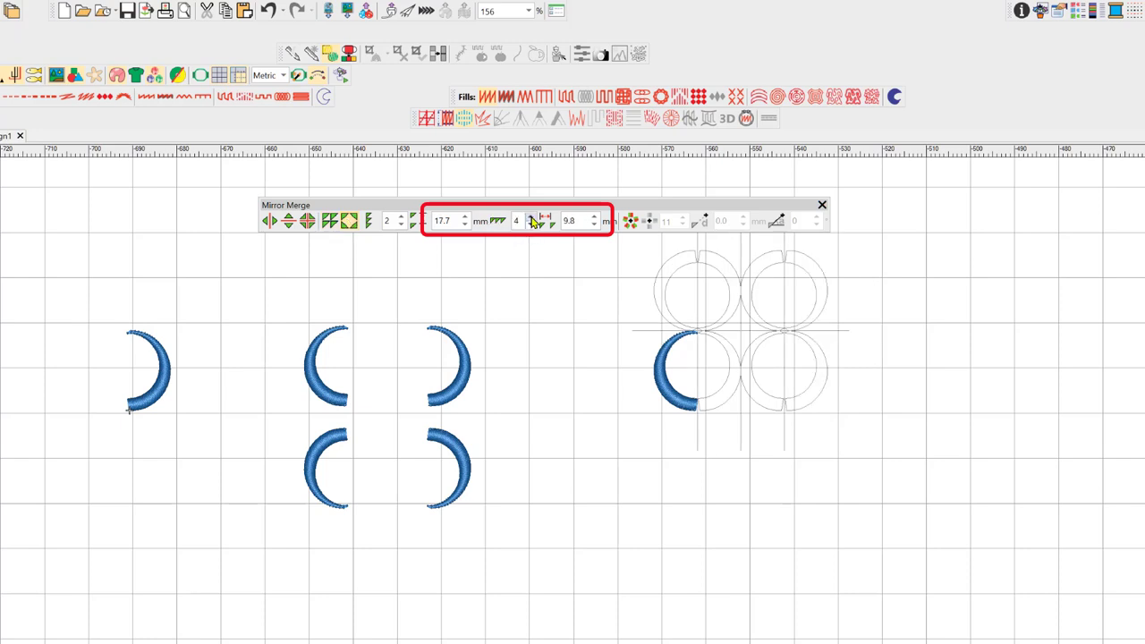
{"action": "left_click", "coordinate": [531, 218]}
{"action": "left_click", "coordinate": [531, 218]}
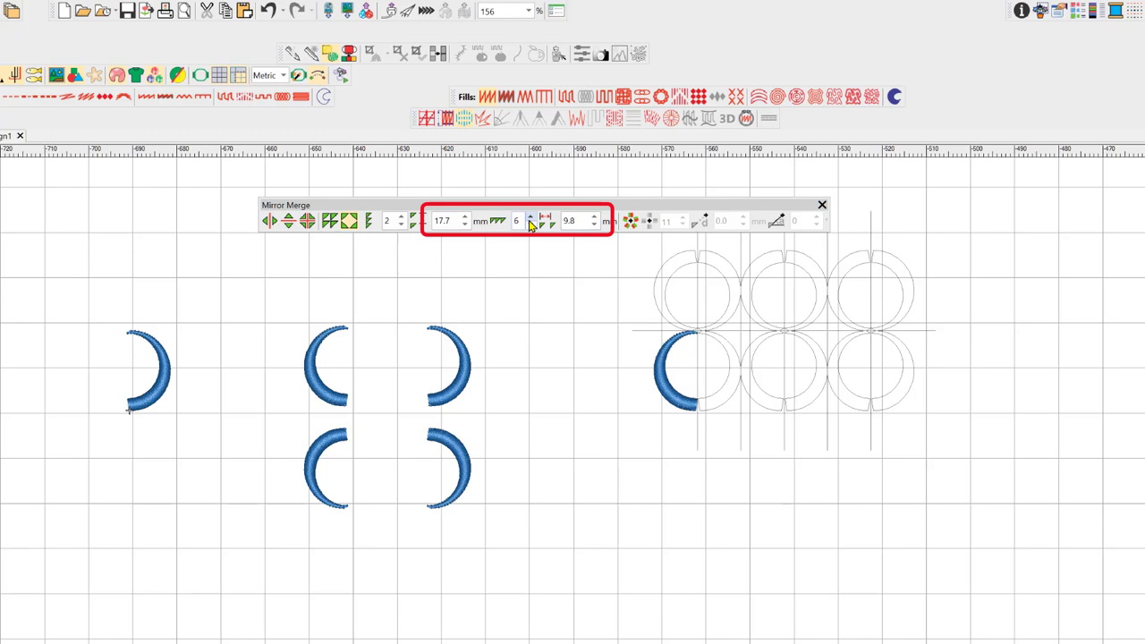
{"action": "key", "text": "Return"}
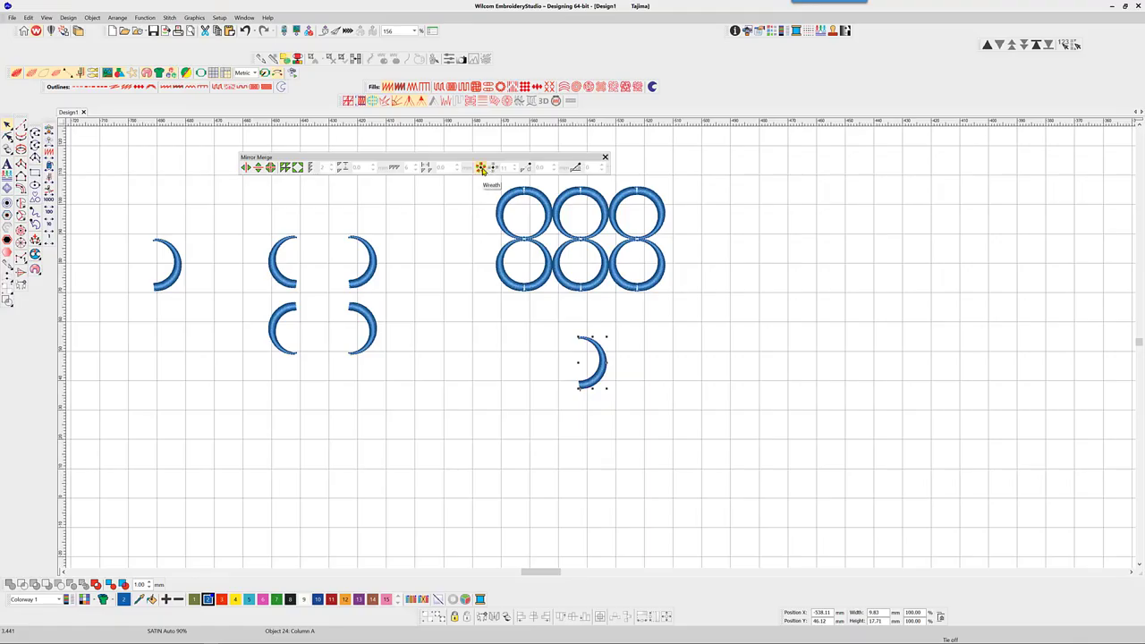
Wreath the lower crescent into seven unmerged copies, then paste a new crescent copy
{"action": "left_click", "coordinate": [481, 169]}
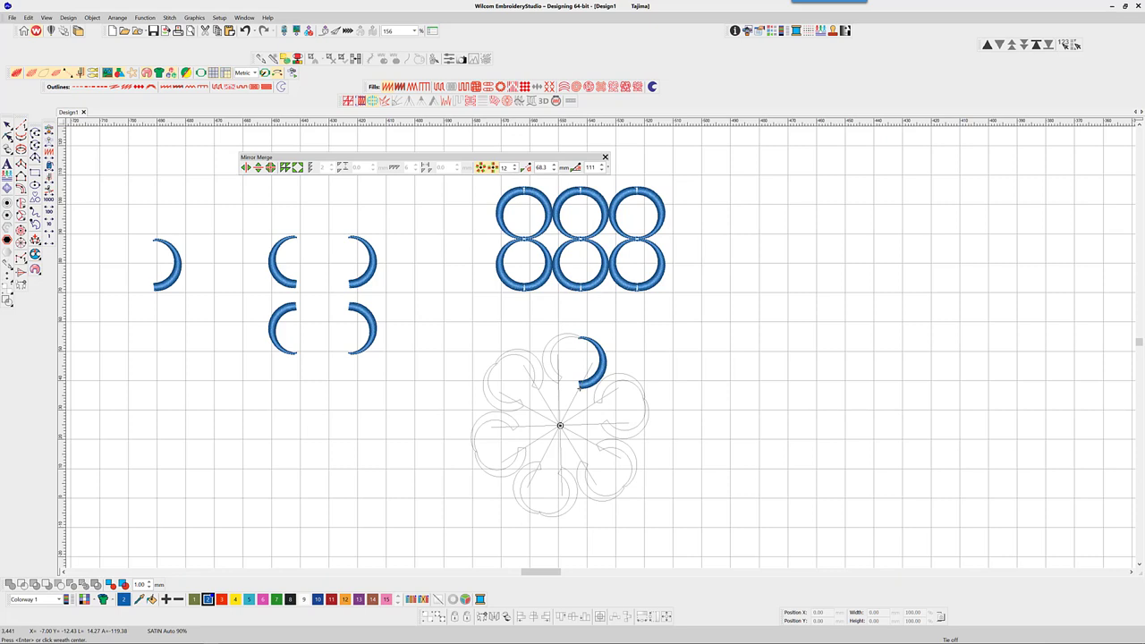
{"action": "left_click", "coordinate": [559, 424]}
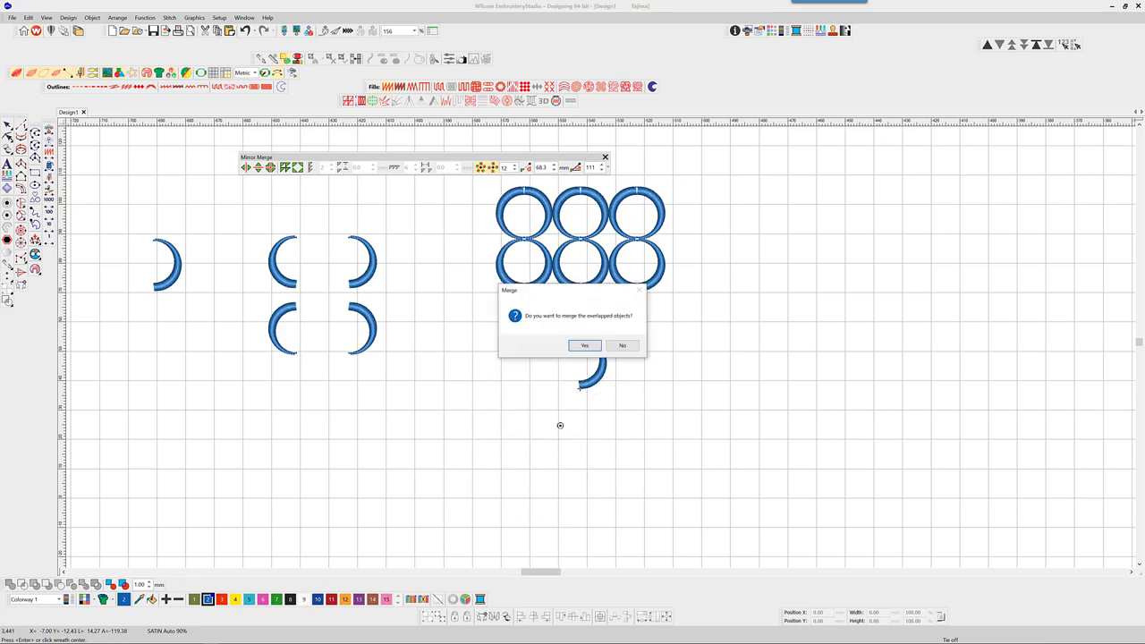
{"action": "left_click", "coordinate": [622, 347]}
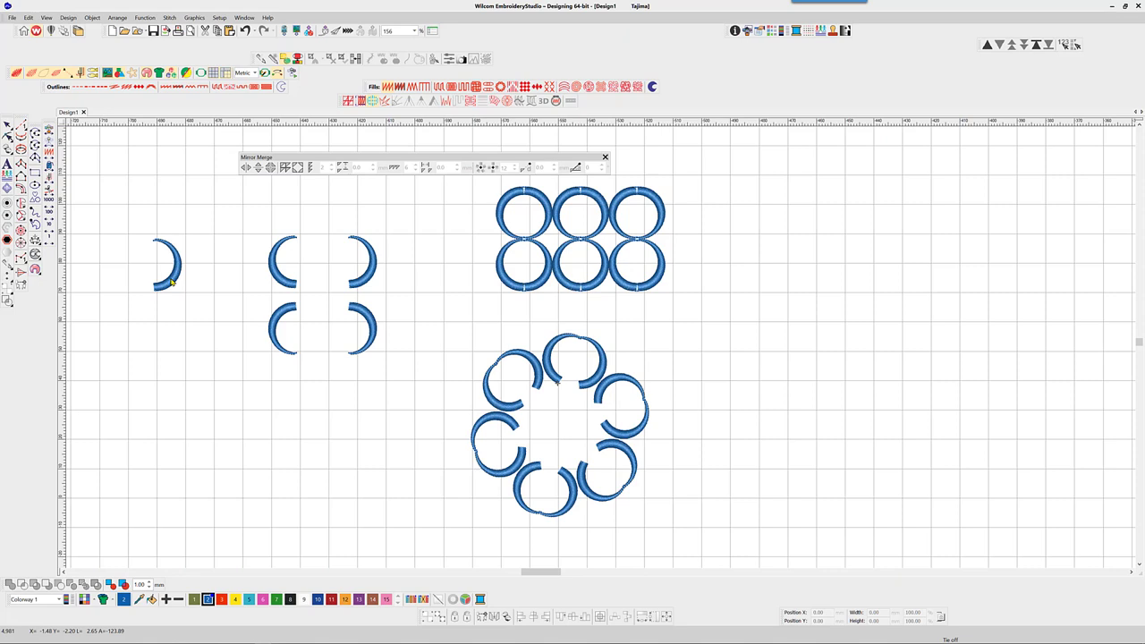
{"action": "key", "text": "ctrl+v"}
Start a wreath from the right-hand crescent with copy spacing of 15.7 mm
{"action": "left_click", "coordinate": [480, 168]}
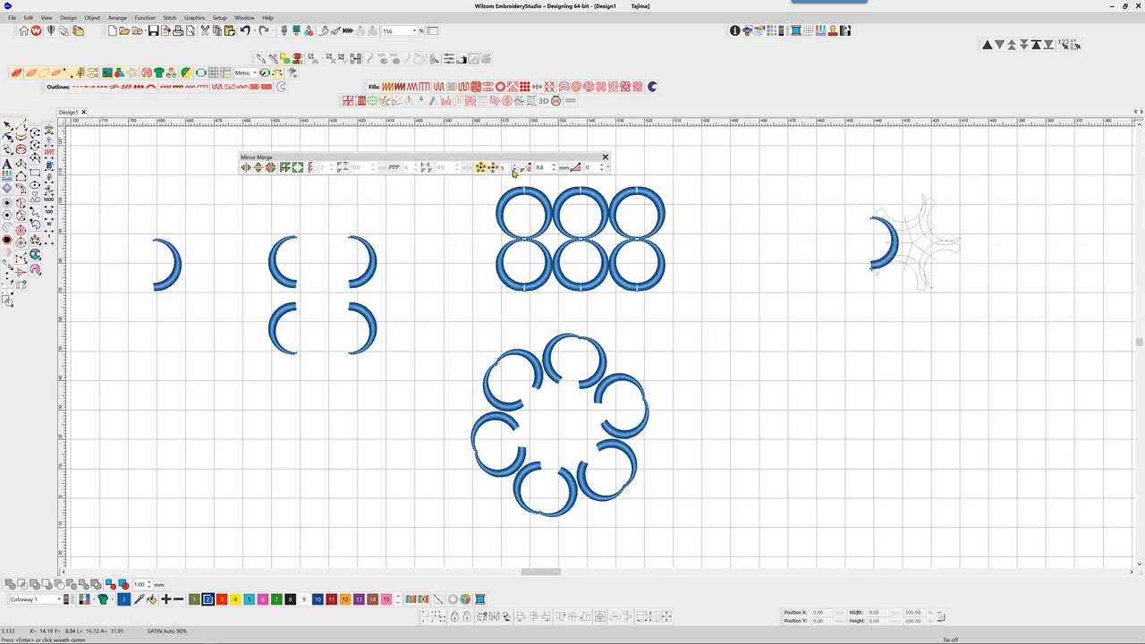
{"action": "left_click", "coordinate": [514, 171]}
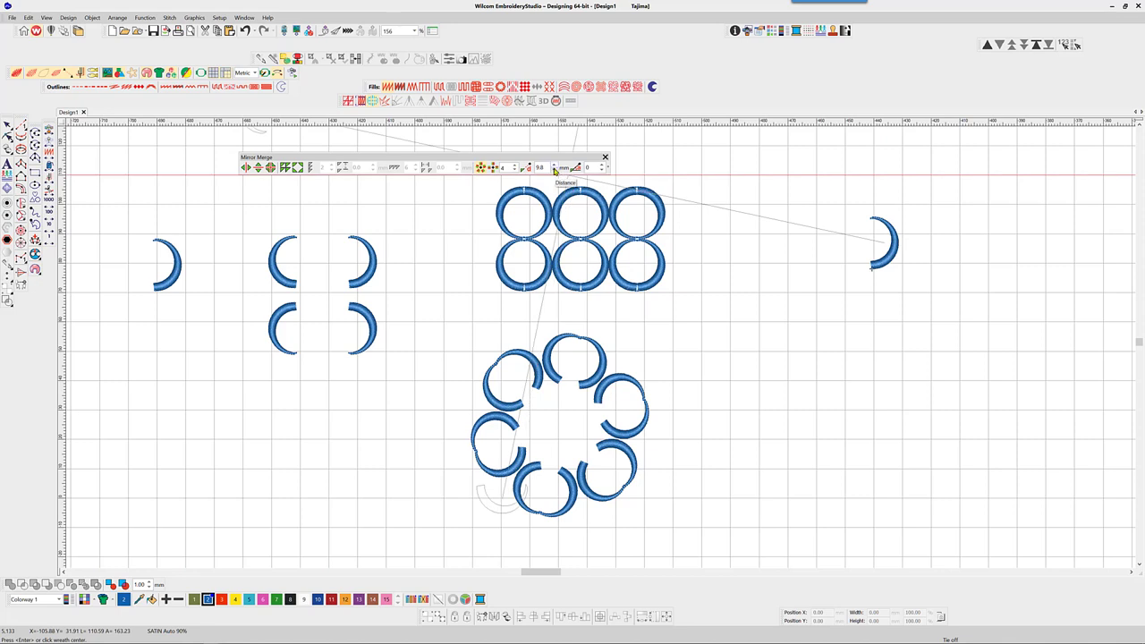
{"action": "left_click", "coordinate": [555, 167]}
{"action": "left_click", "coordinate": [554, 168]}
{"action": "left_click", "coordinate": [555, 168]}
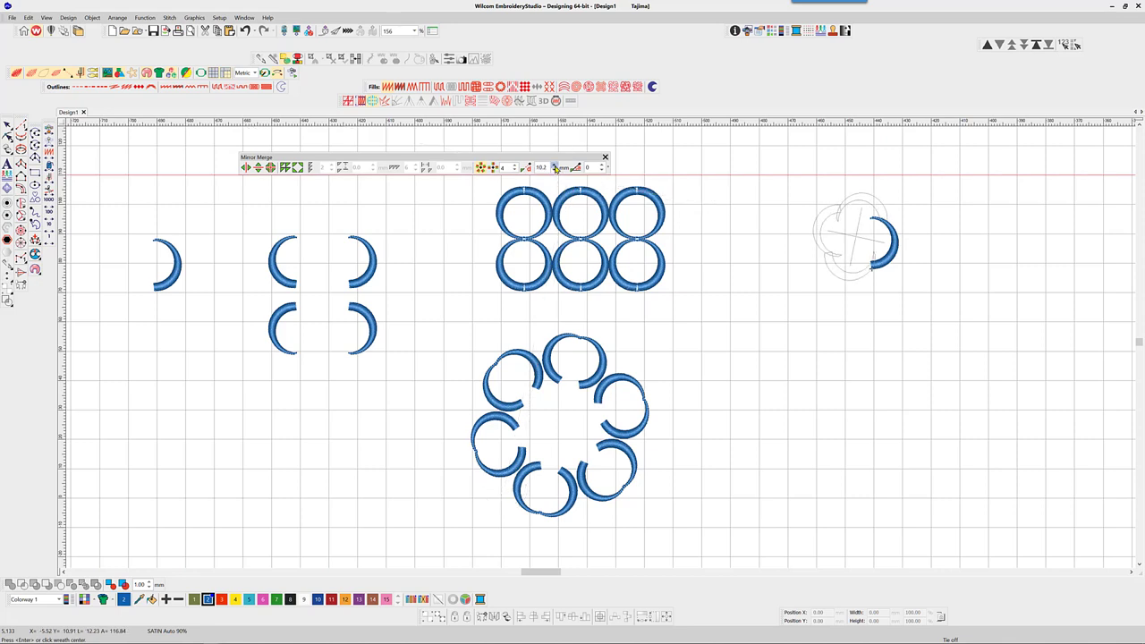
{"action": "left_click", "coordinate": [555, 168]}
{"action": "left_click", "coordinate": [554, 167]}
{"action": "left_click", "coordinate": [554, 167]}
{"action": "left_click", "coordinate": [554, 168]}
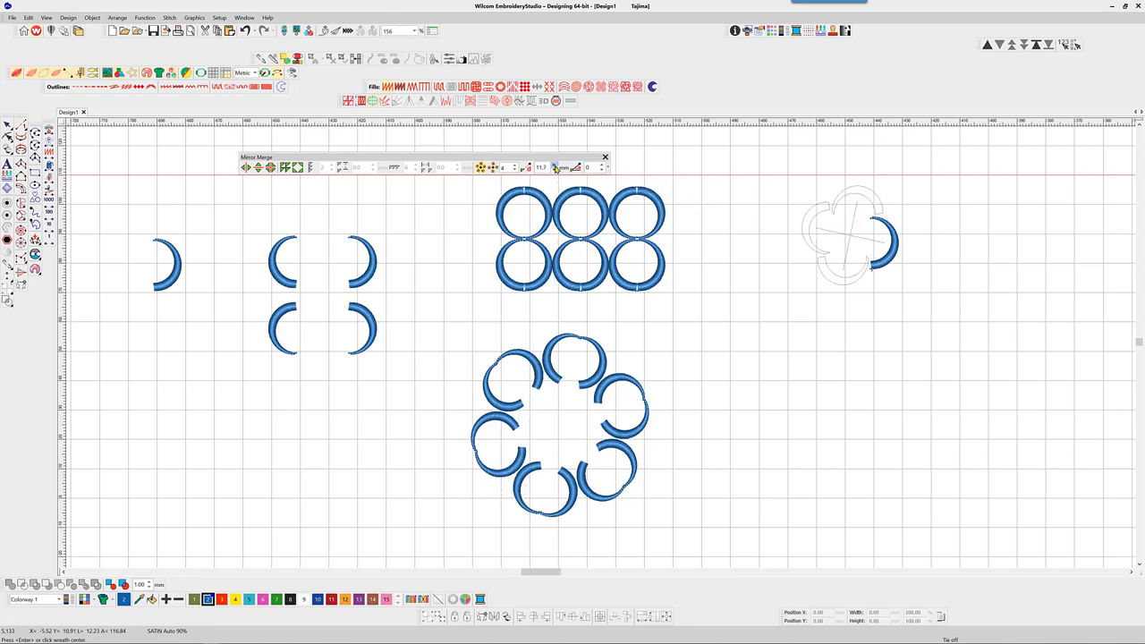
{"action": "left_click", "coordinate": [554, 168]}
{"action": "left_click", "coordinate": [555, 167]}
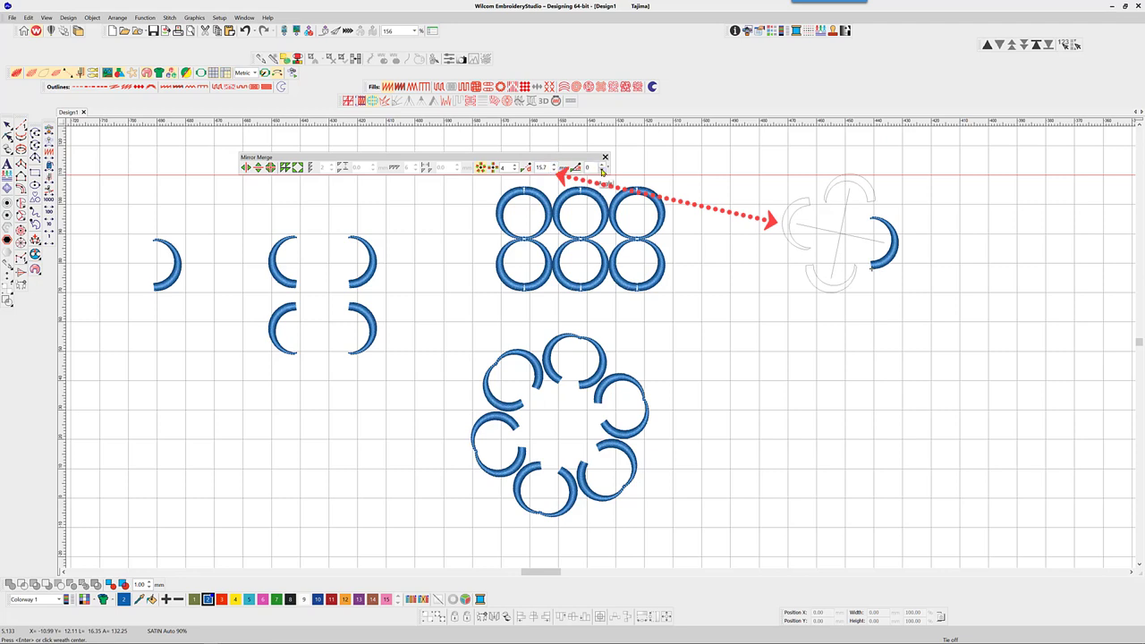
Set the wreath copy angle to -125 and copies to 11, then commit the swirl
{"action": "left_click", "coordinate": [603, 170]}
{"action": "left_click", "coordinate": [603, 170]}
{"action": "left_click", "coordinate": [603, 171]}
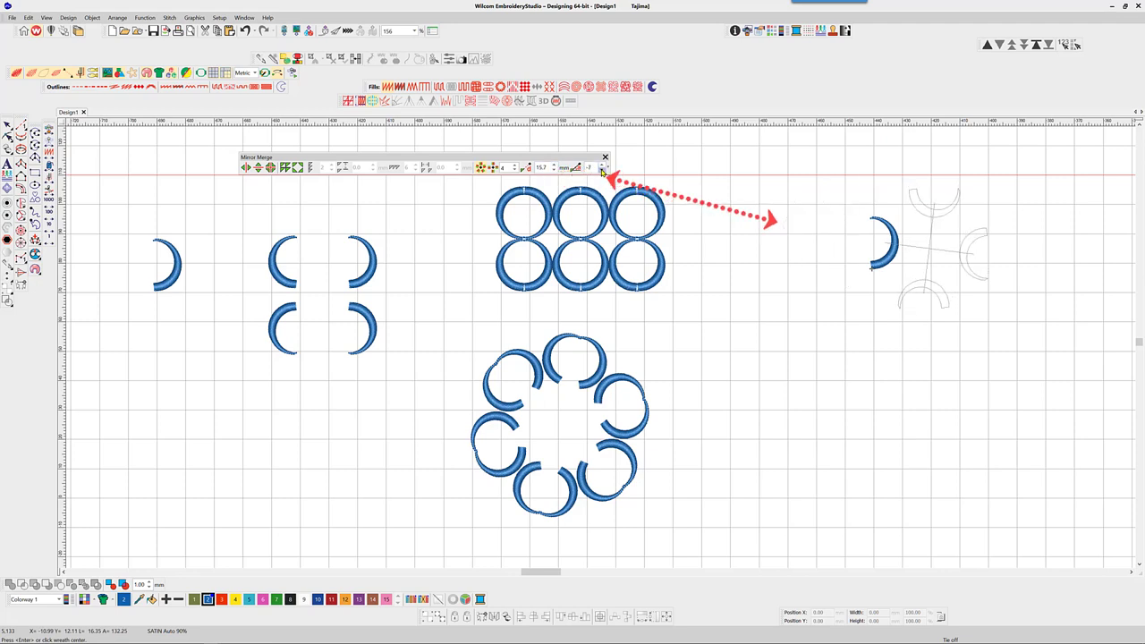
{"action": "left_click", "coordinate": [602, 170]}
{"action": "left_click", "coordinate": [602, 171]}
{"action": "left_click", "coordinate": [603, 171]}
{"action": "left_click", "coordinate": [602, 170]}
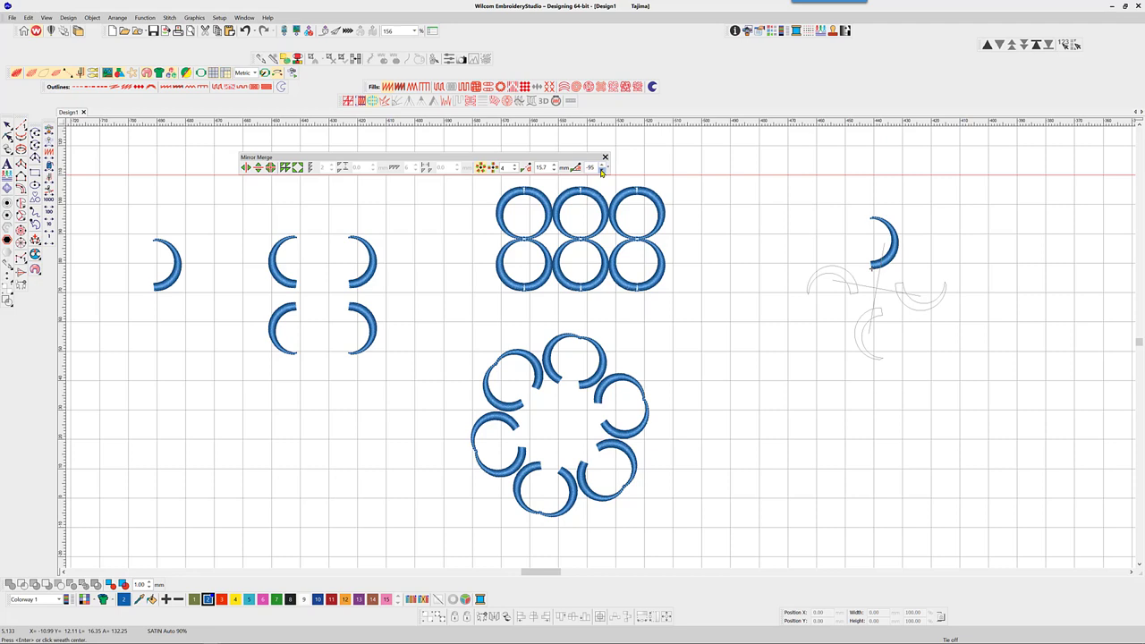
{"action": "left_click", "coordinate": [602, 171]}
{"action": "left_click", "coordinate": [509, 164]}
{"action": "left_click", "coordinate": [508, 164]}
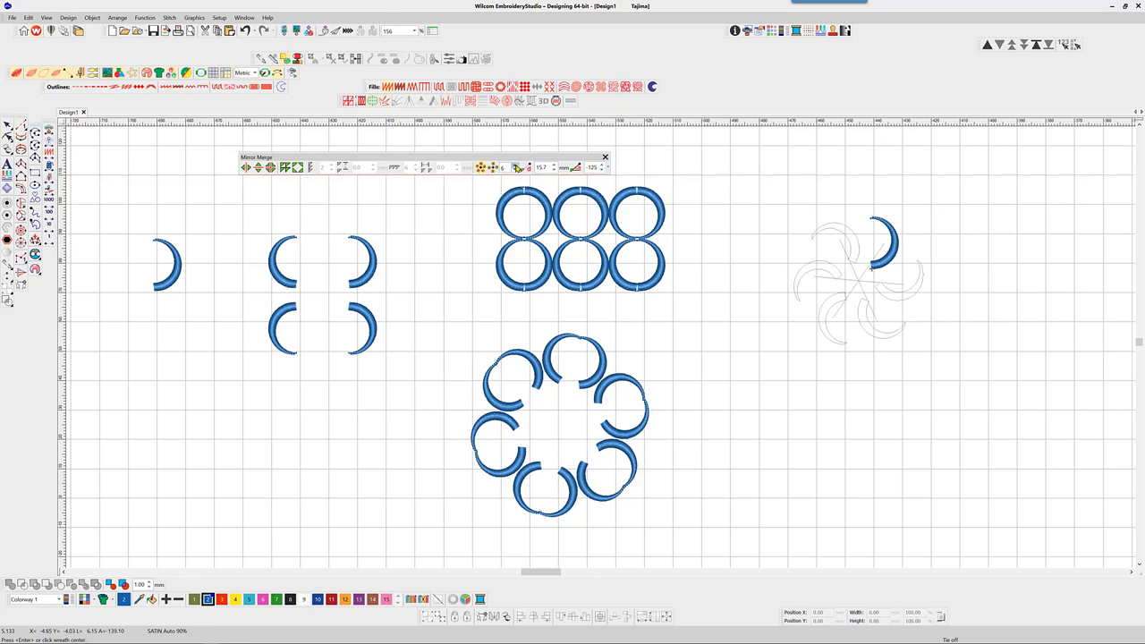
{"action": "left_click", "coordinate": [508, 164]}
{"action": "left_click", "coordinate": [508, 164]}
{"action": "left_click", "coordinate": [509, 164]}
{"action": "left_click", "coordinate": [509, 164]}
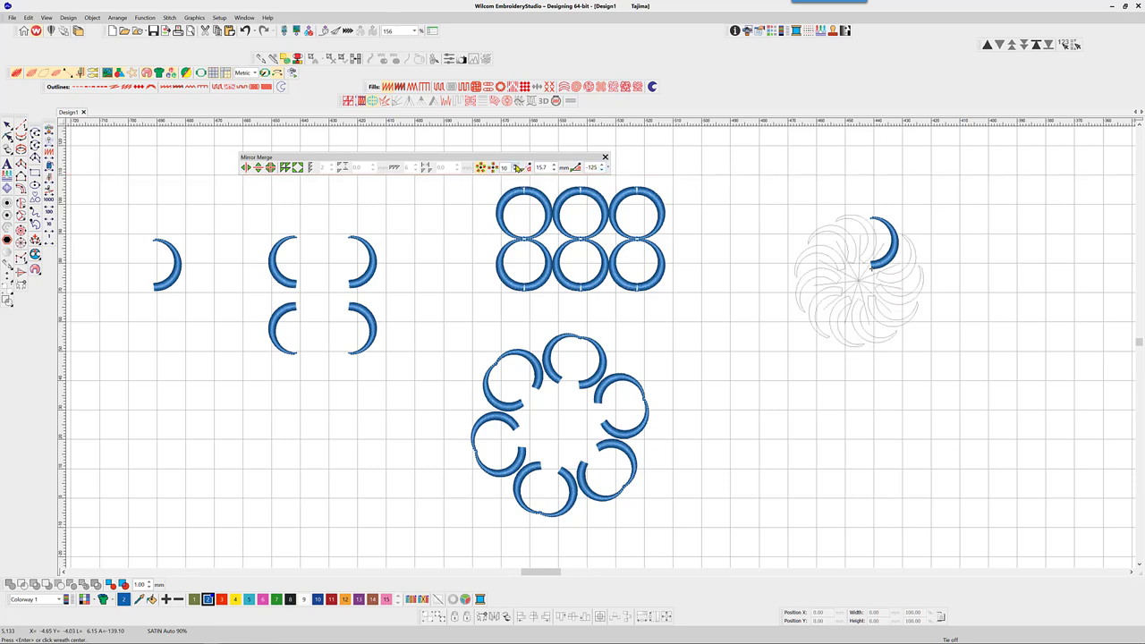
{"action": "key", "text": "Return"}
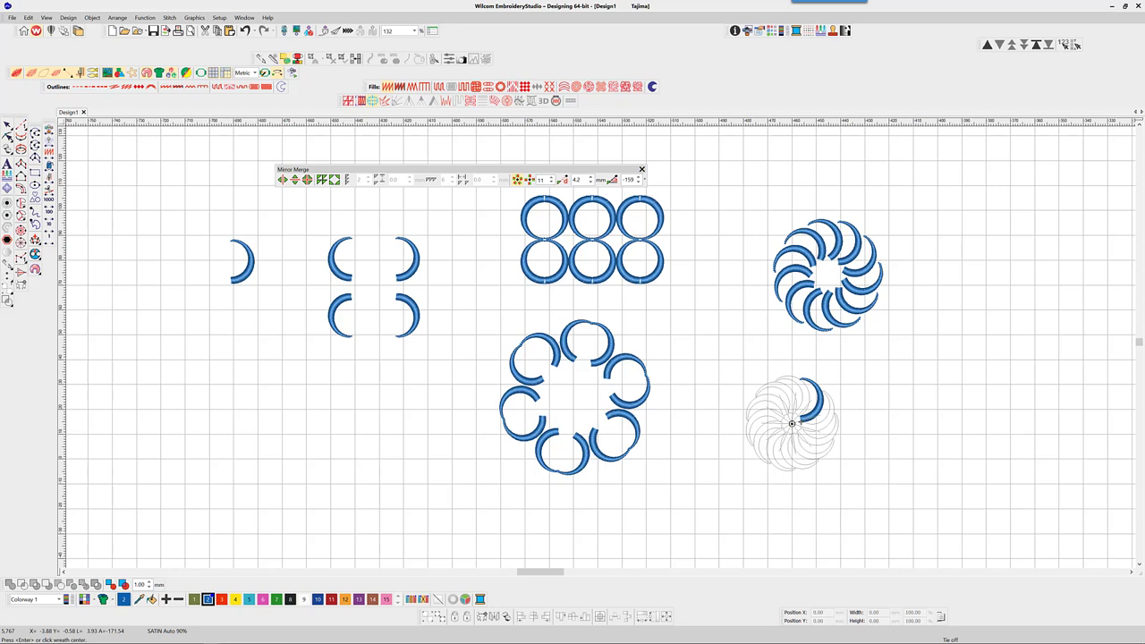
Place the second wreath's centre below the first rosette and keep its crescents unmerged
{"action": "left_click", "coordinate": [791, 422]}
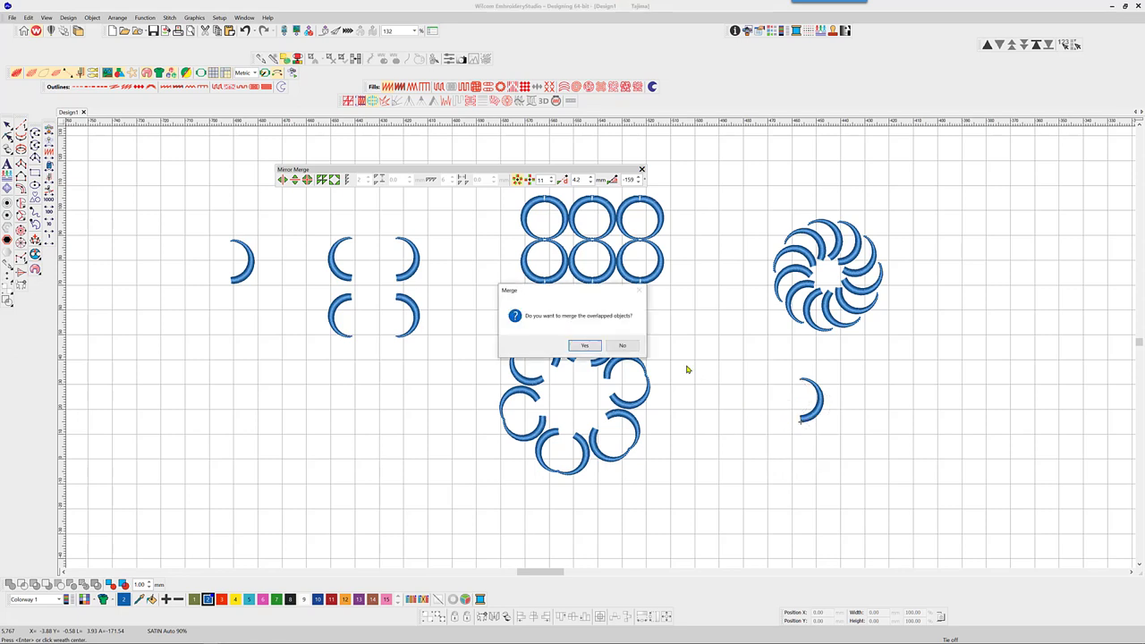
{"action": "left_click_drag", "start_coordinate": [579, 290], "coordinate": [957, 348]}
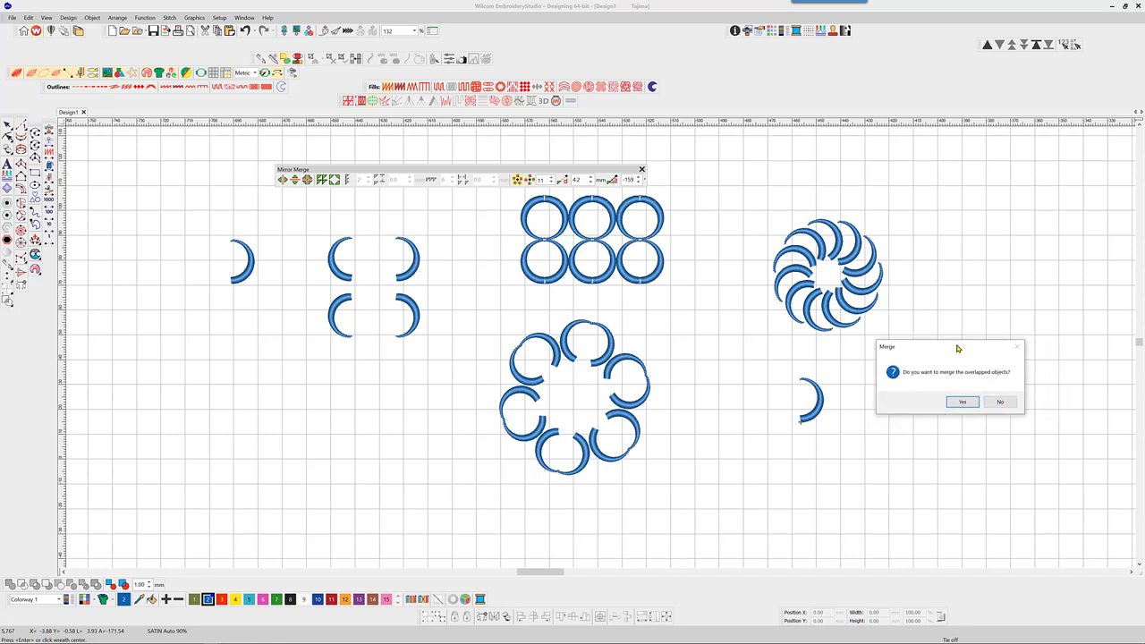
{"action": "left_click", "coordinate": [1000, 402]}
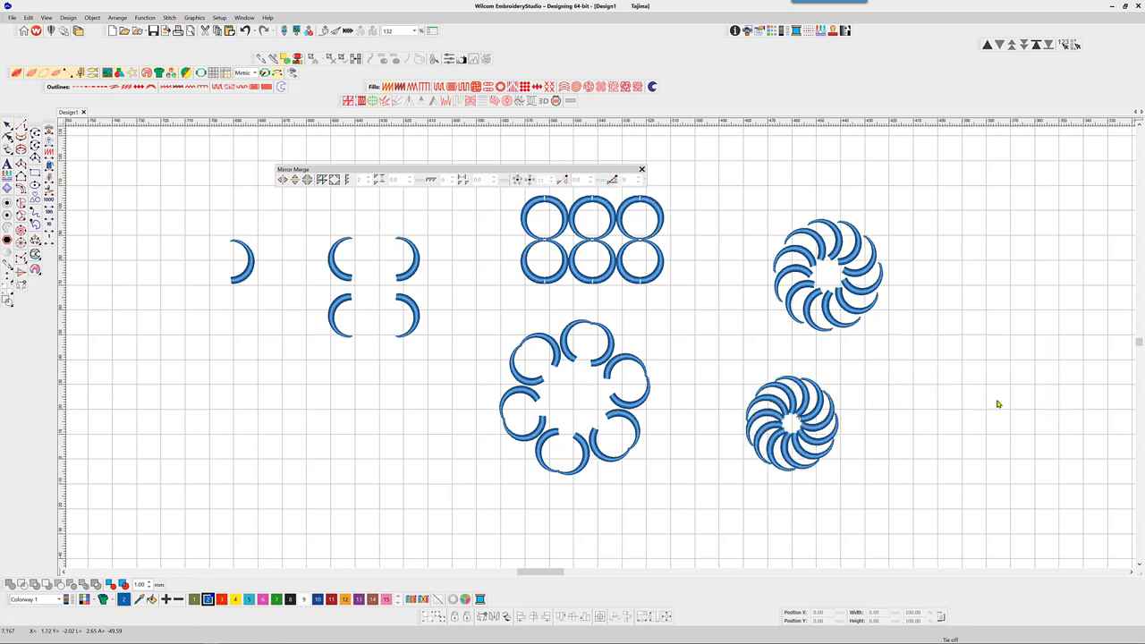
{"action": "scroll", "coordinate": [807, 431], "scroll_direction": "up", "scroll_amount": 4}
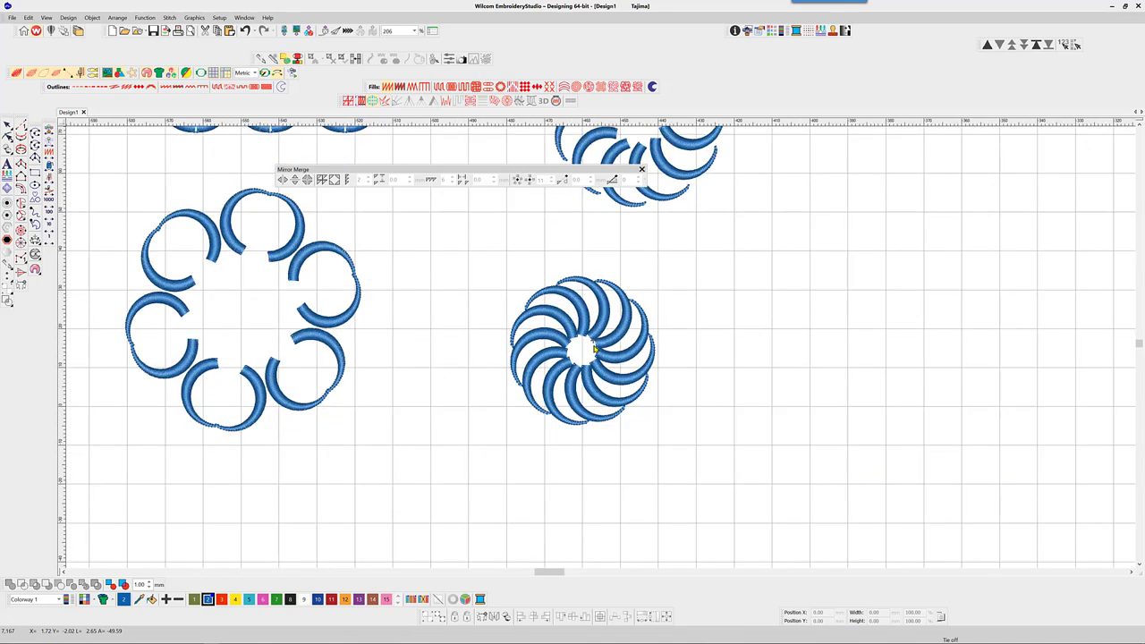
{"action": "scroll", "coordinate": [598, 347], "scroll_direction": "up", "scroll_amount": 1}
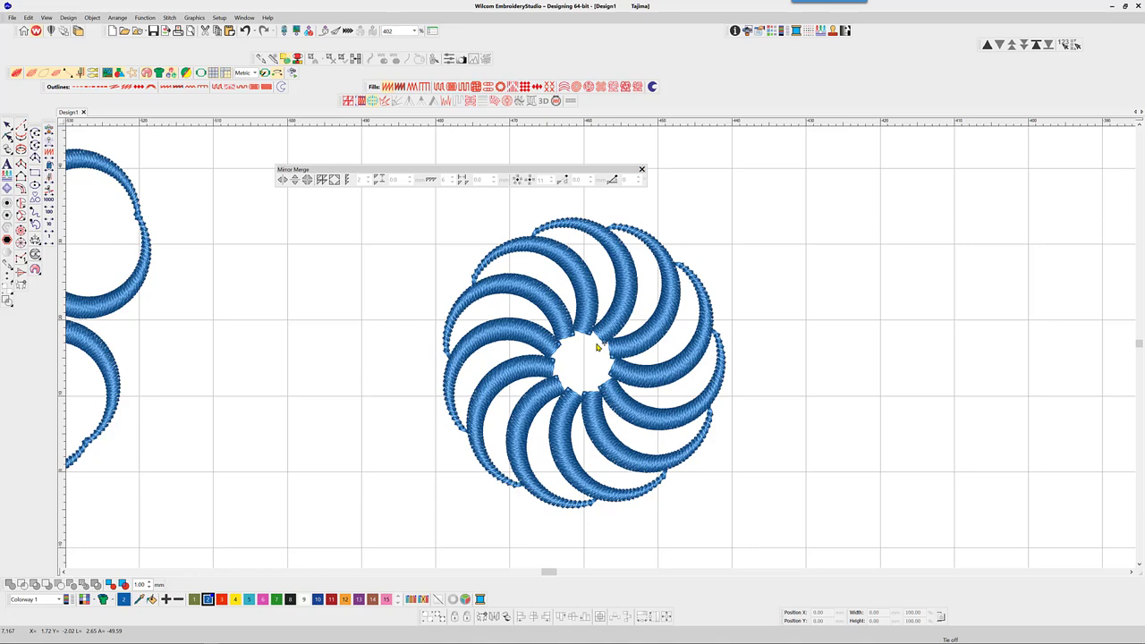
{"action": "scroll", "coordinate": [597, 347], "scroll_direction": "down", "scroll_amount": 4}
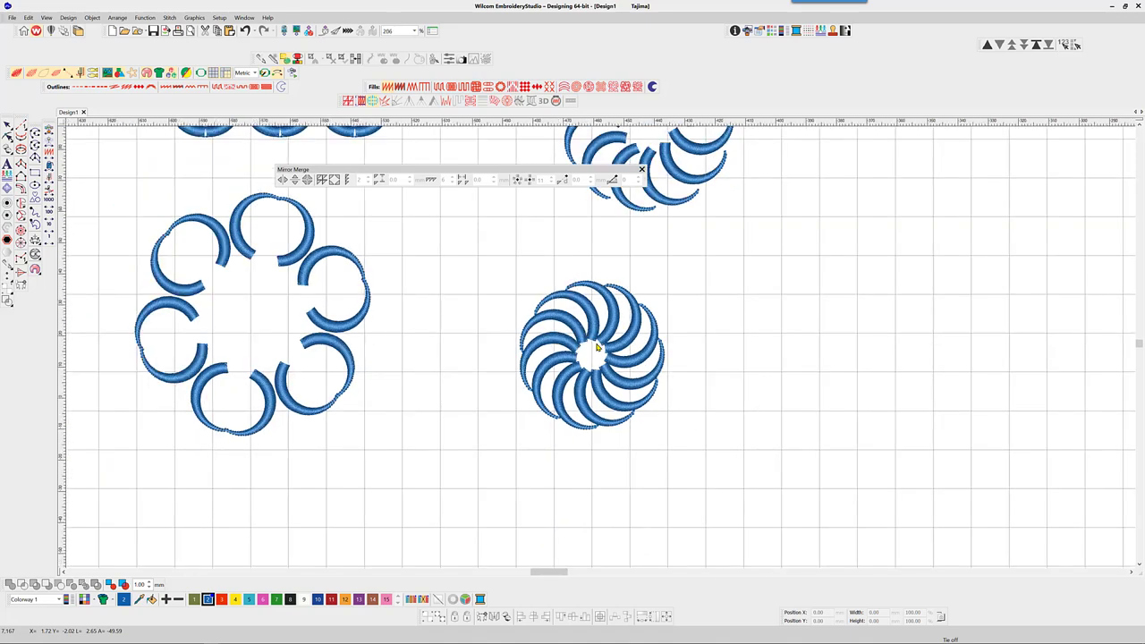
{"action": "scroll", "coordinate": [597, 347], "scroll_direction": "down", "scroll_amount": 1}
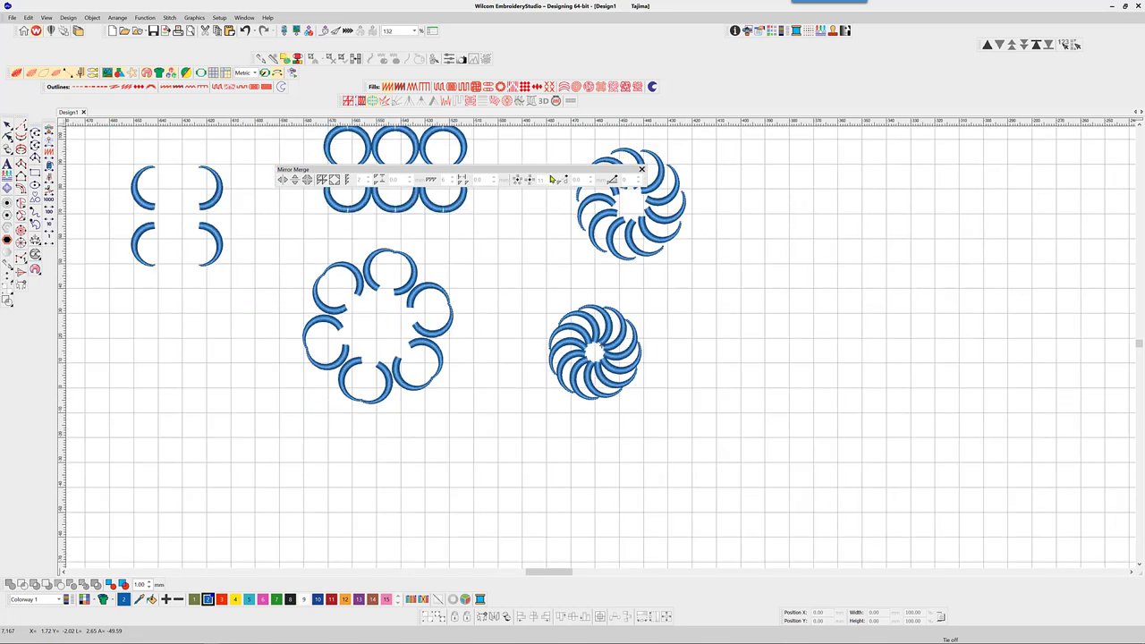
Copy a crescent to the right, wreath it around a chosen centre, and merge the overlaps
{"action": "left_click_drag", "start_coordinate": [217, 196], "coordinate": [760, 315]}
{"action": "left_click", "coordinate": [519, 181]}
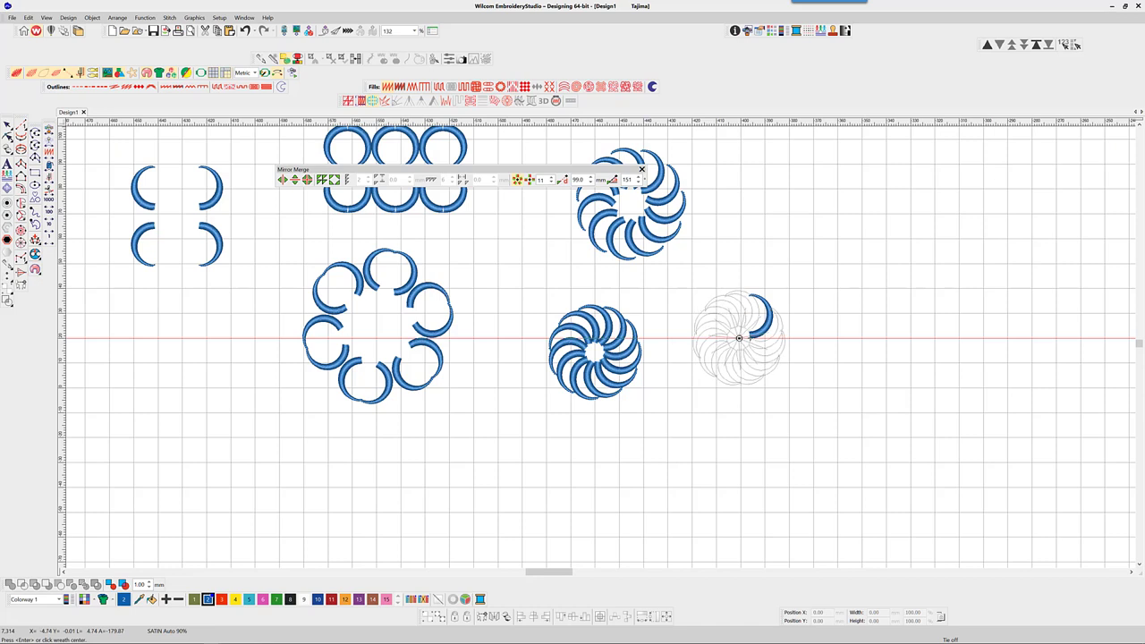
{"action": "left_click", "coordinate": [738, 337]}
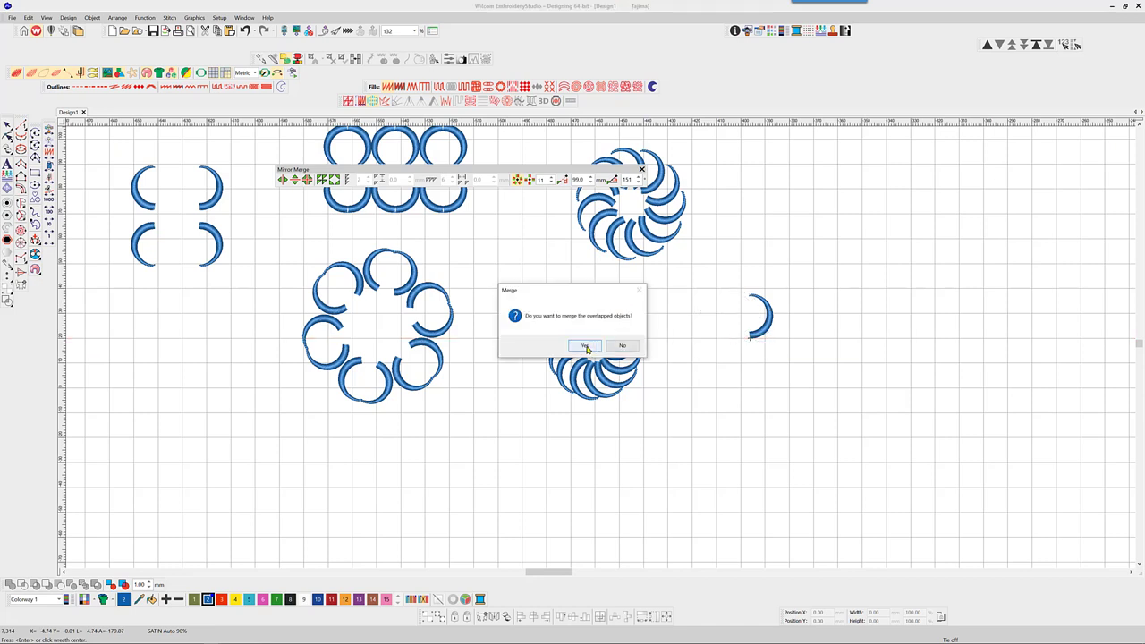
{"action": "left_click", "coordinate": [586, 346]}
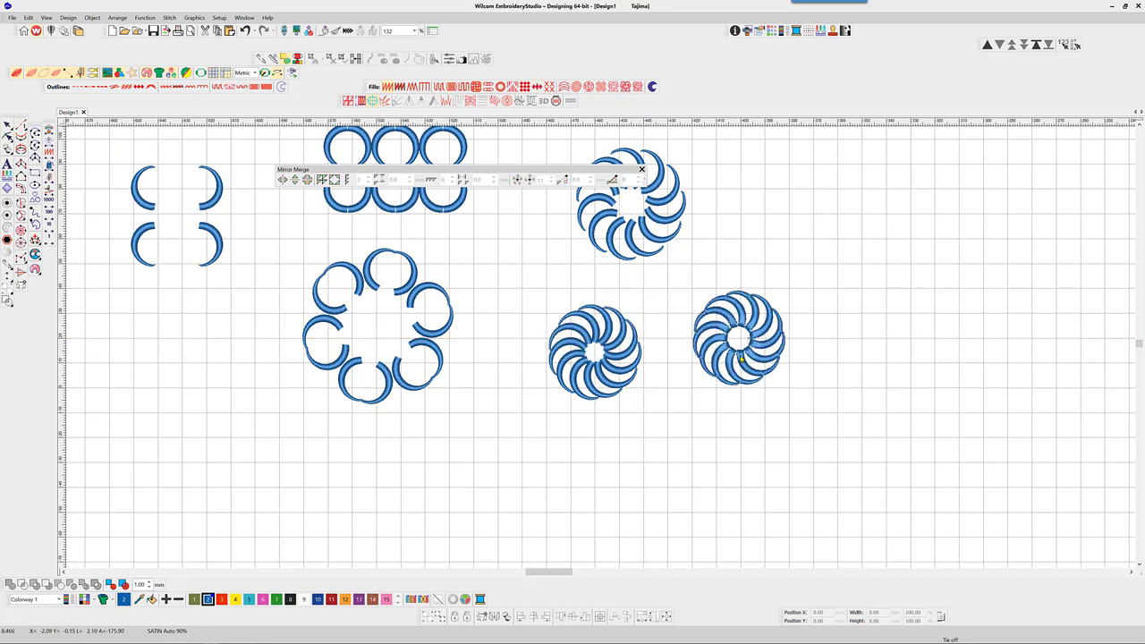
{"action": "scroll", "coordinate": [740, 358], "scroll_direction": "up", "scroll_amount": 4}
{"action": "scroll", "coordinate": [601, 351], "scroll_direction": "up", "scroll_amount": 1}
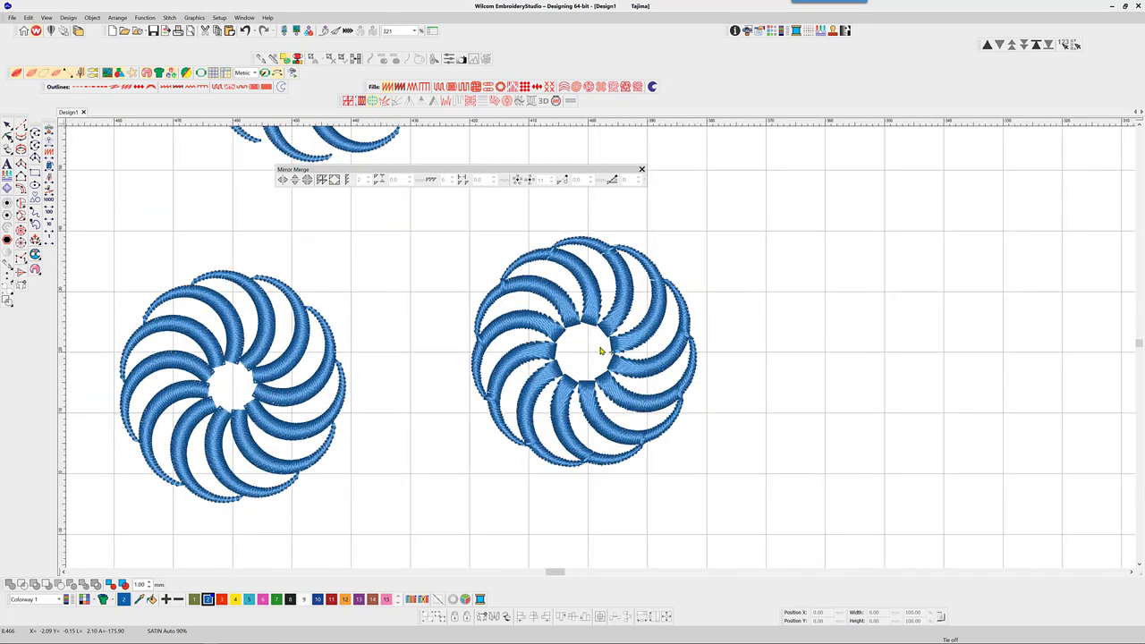